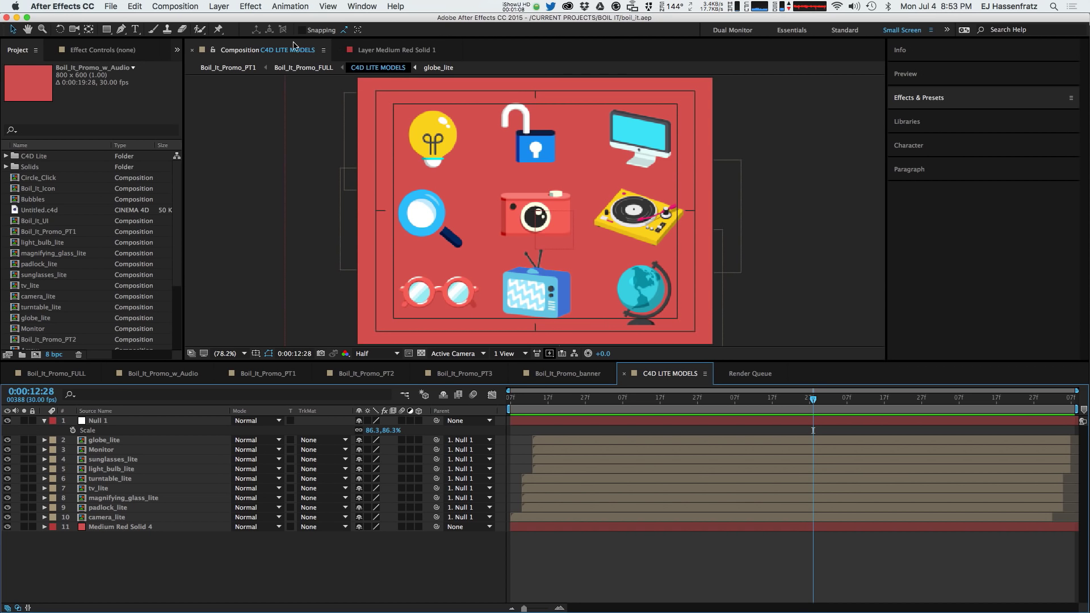
Open the BoilIt.jsxbin script panel and enlarge it until all its boil options show.
left_click(363, 7)
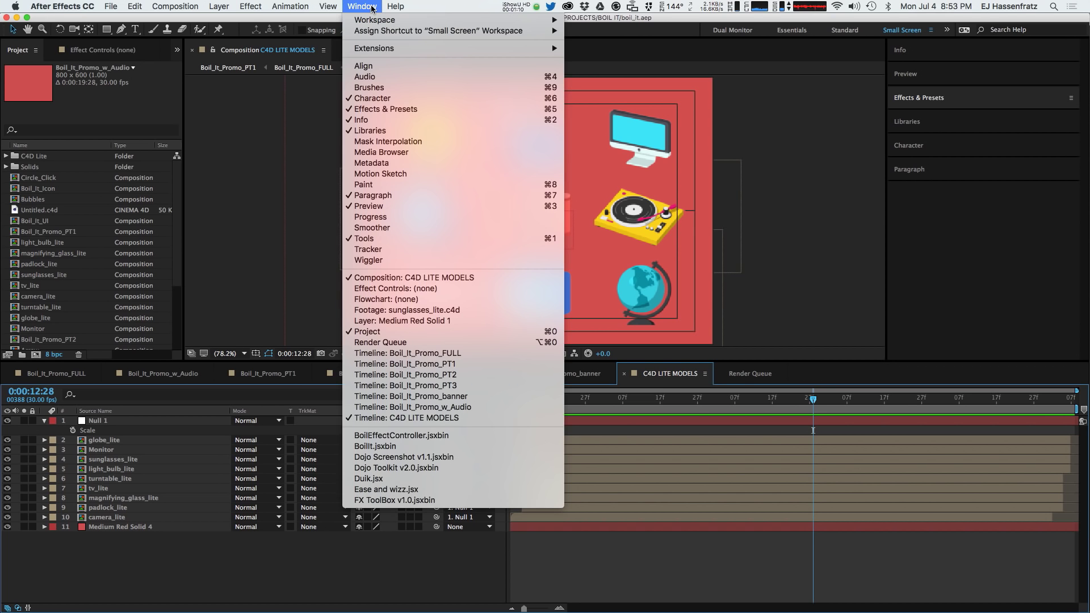
left_click(392, 446)
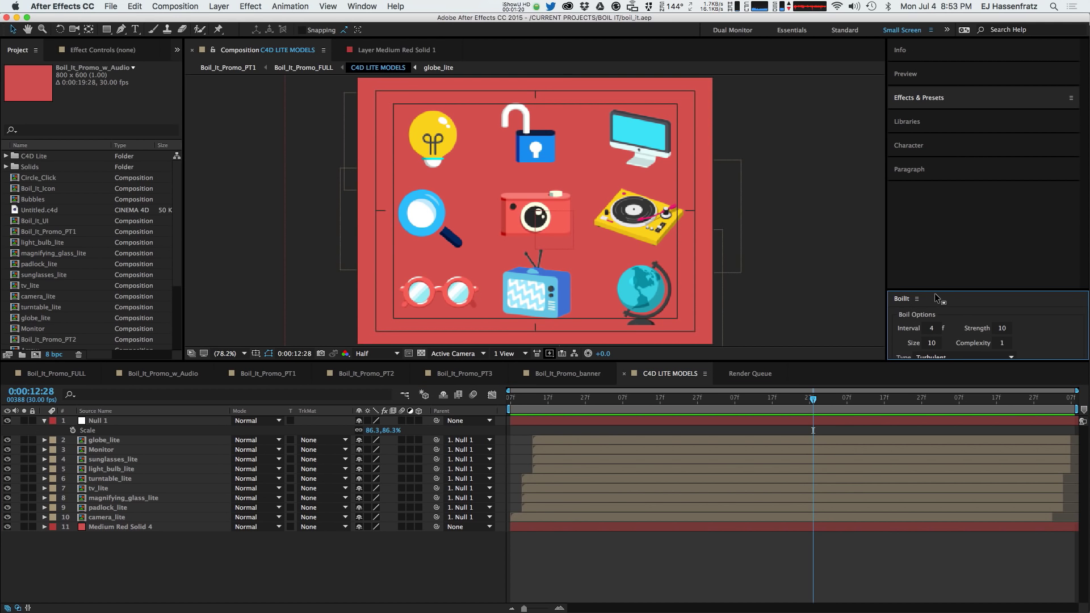
left_click_drag(937, 290, 985, 186)
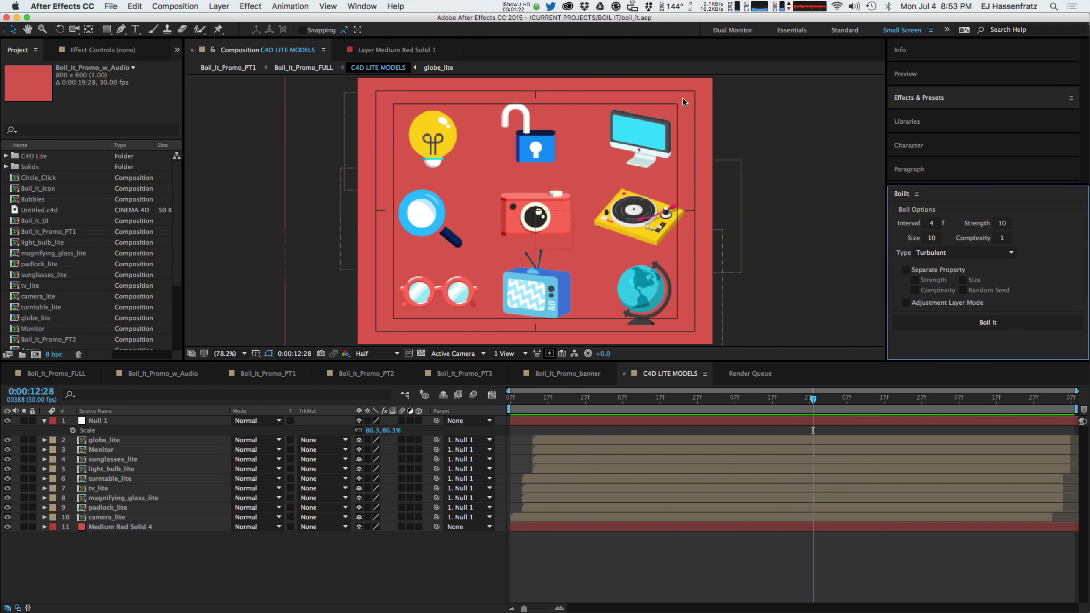
Open the BoilEffectController.jsxbin script panel and resize it and the BoilIt panel so both show all their options.
left_click(363, 6)
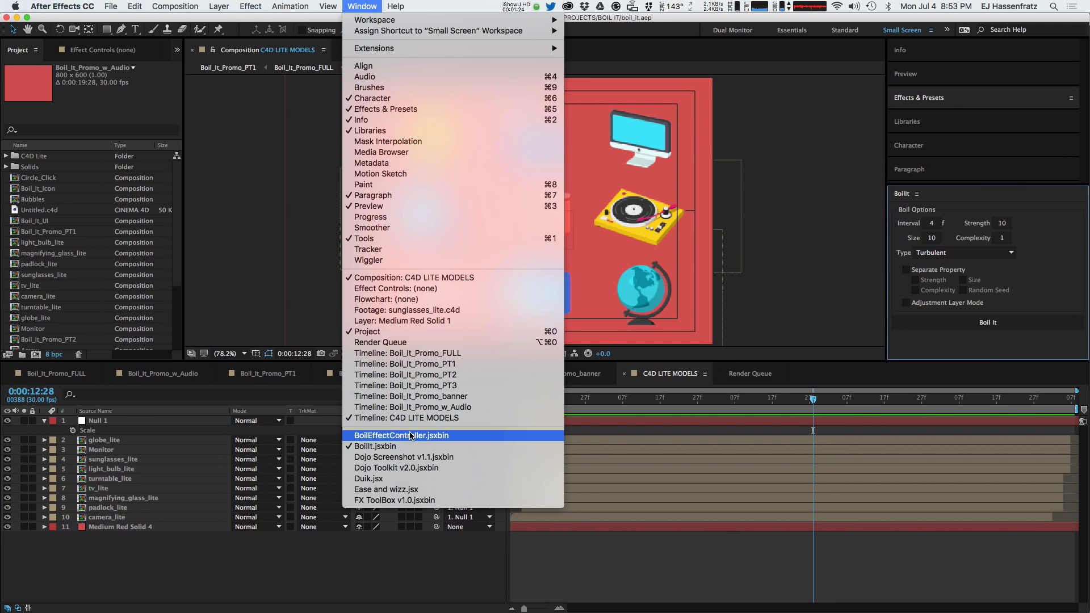
left_click(401, 436)
left_click_drag(956, 292, 986, 191)
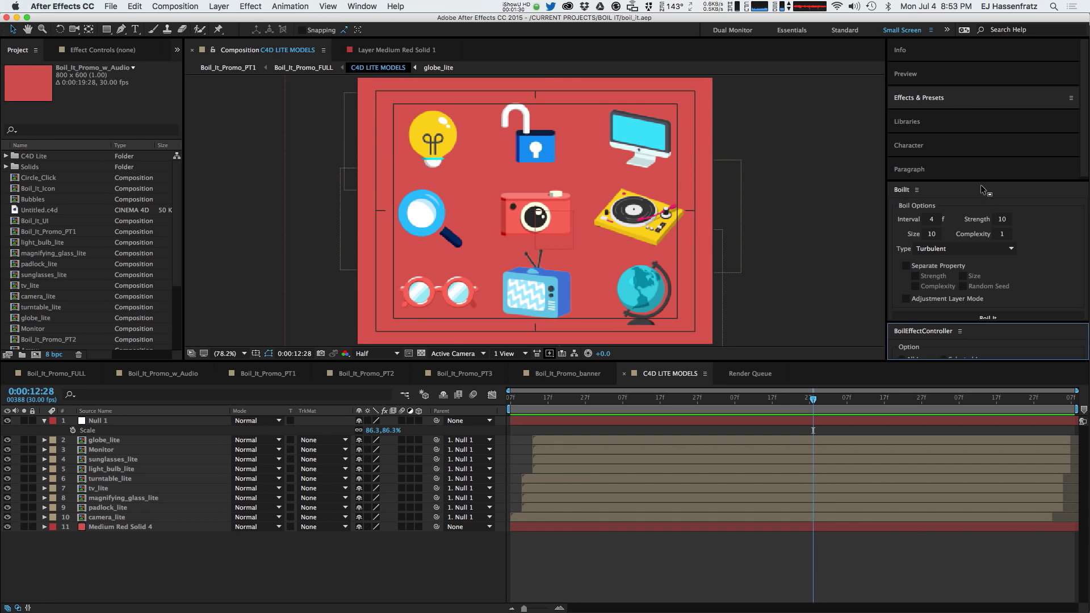
left_click_drag(984, 180, 991, 98)
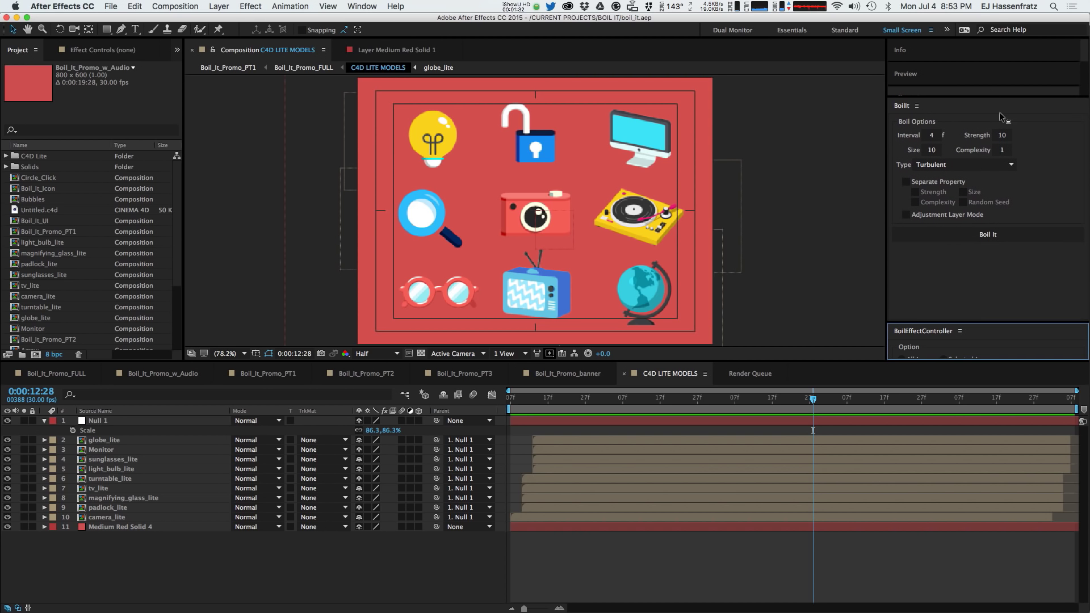
left_click_drag(920, 323, 942, 262)
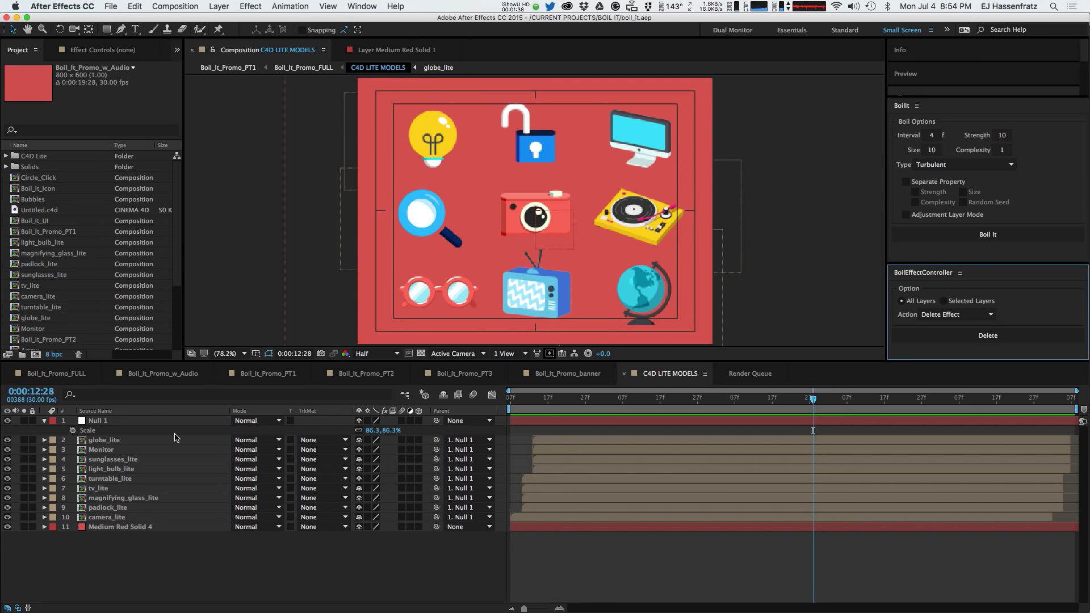
Apply Boil It to the layers globe_lite through camera_lite with an interval of 2 frames and the Turbulent type.
left_click(161, 443)
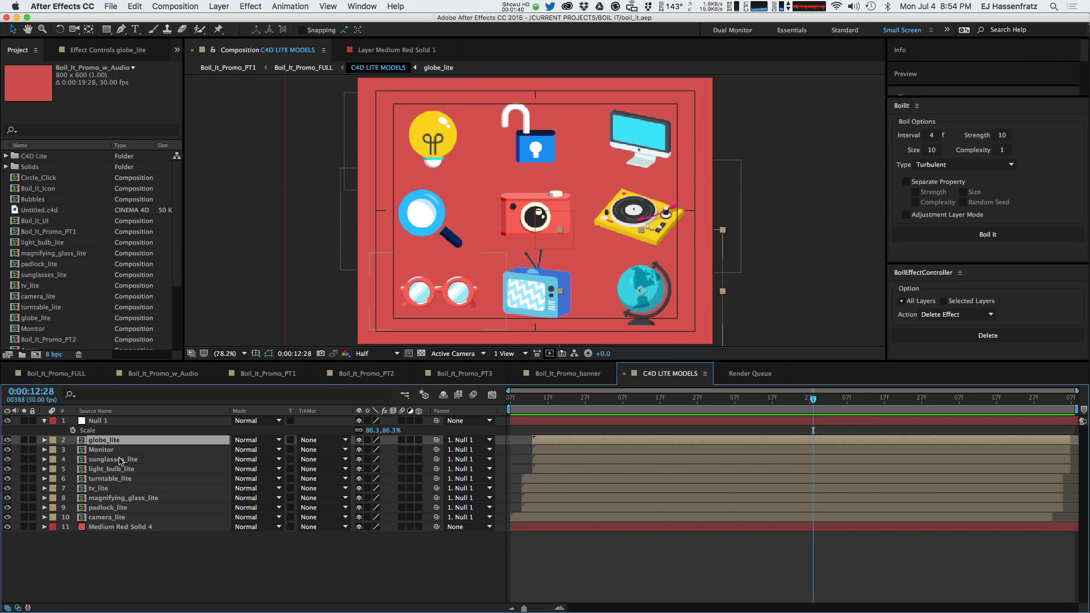
left_click(111, 518, "shift")
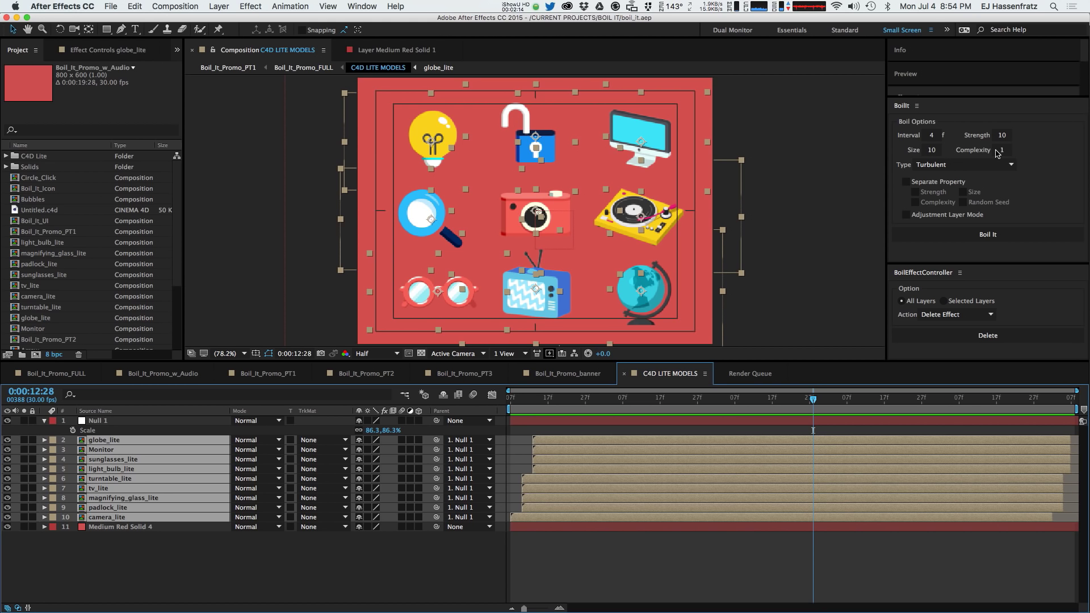
left_click(958, 165)
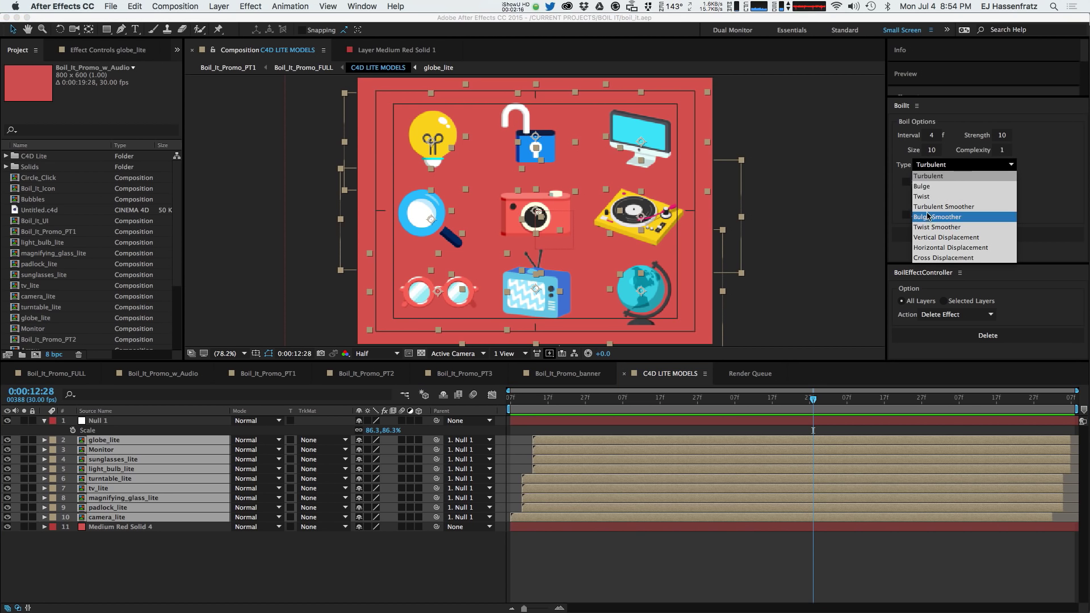
left_click(1037, 179)
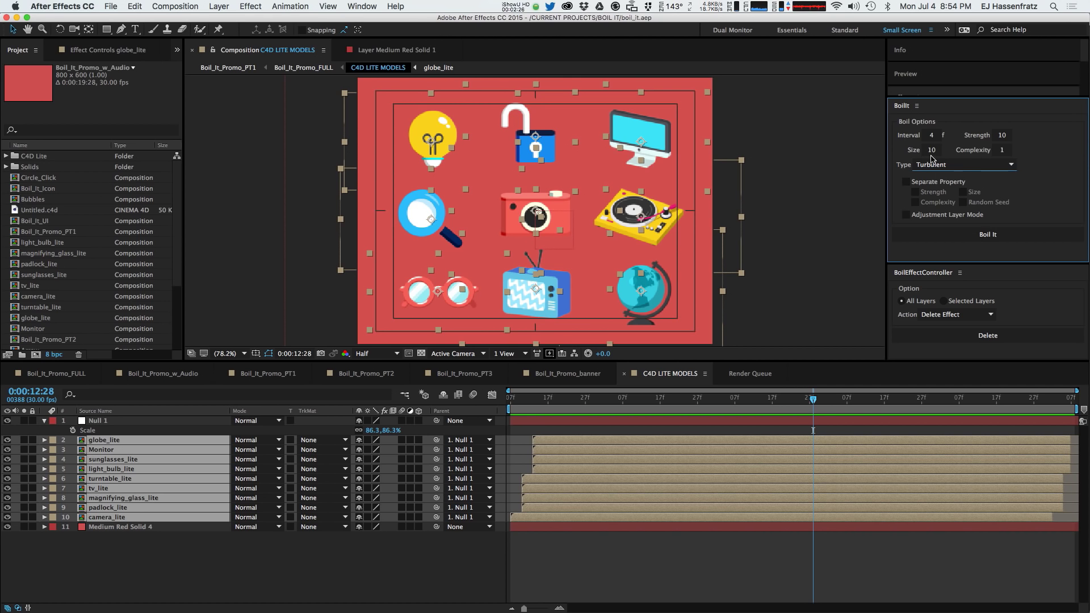
left_click(932, 136)
type("2")
left_click(1059, 199)
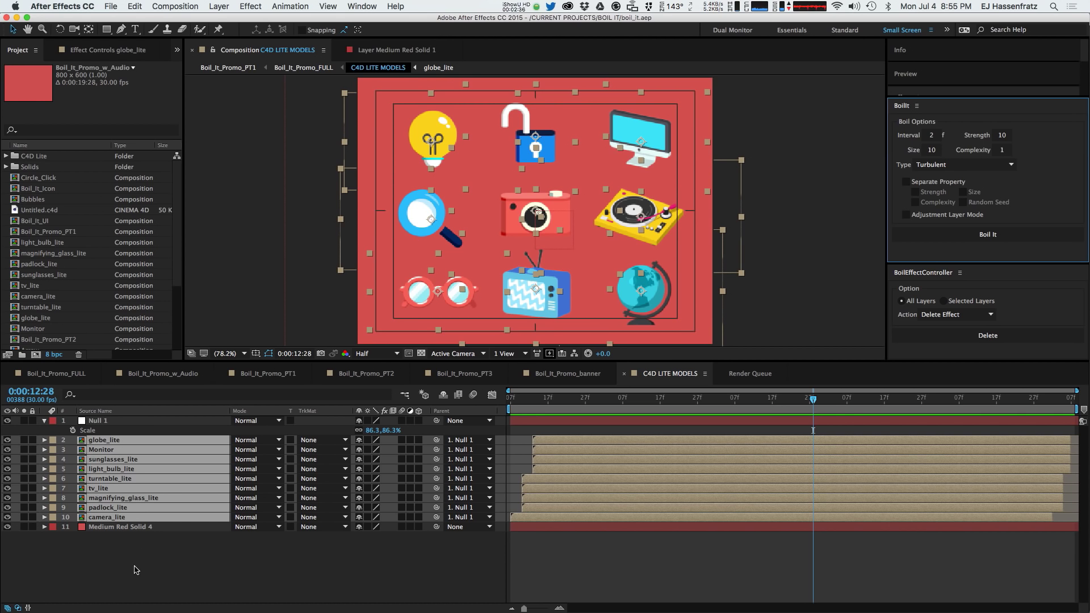
left_click(993, 234)
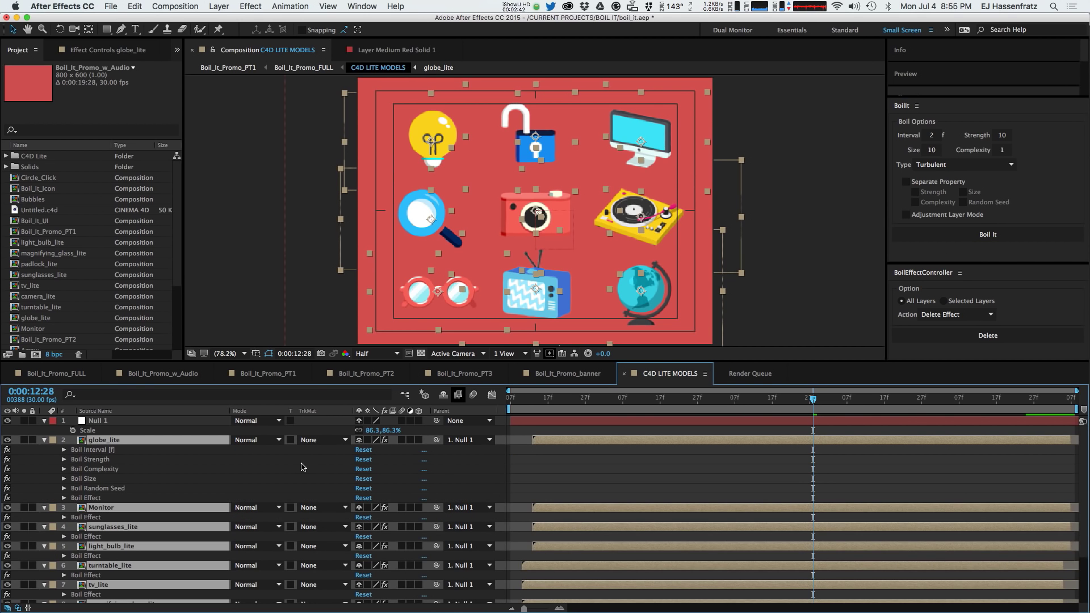
Examine the boil controls on the globe_lite layer and the Boil Effect entries on the other icon layers.
key("e")
left_click(152, 443)
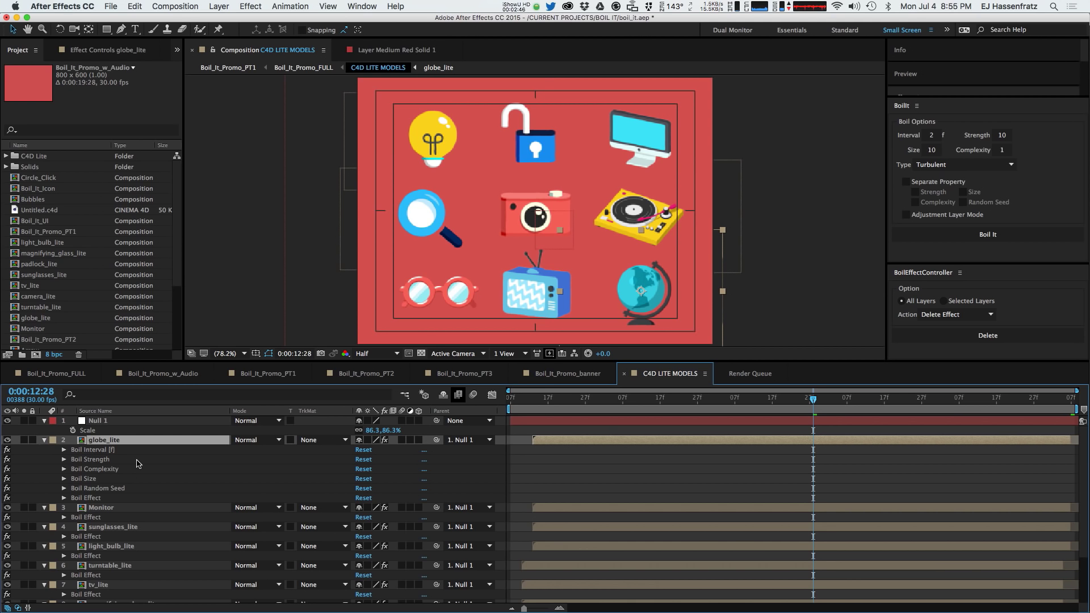
left_click(110, 52)
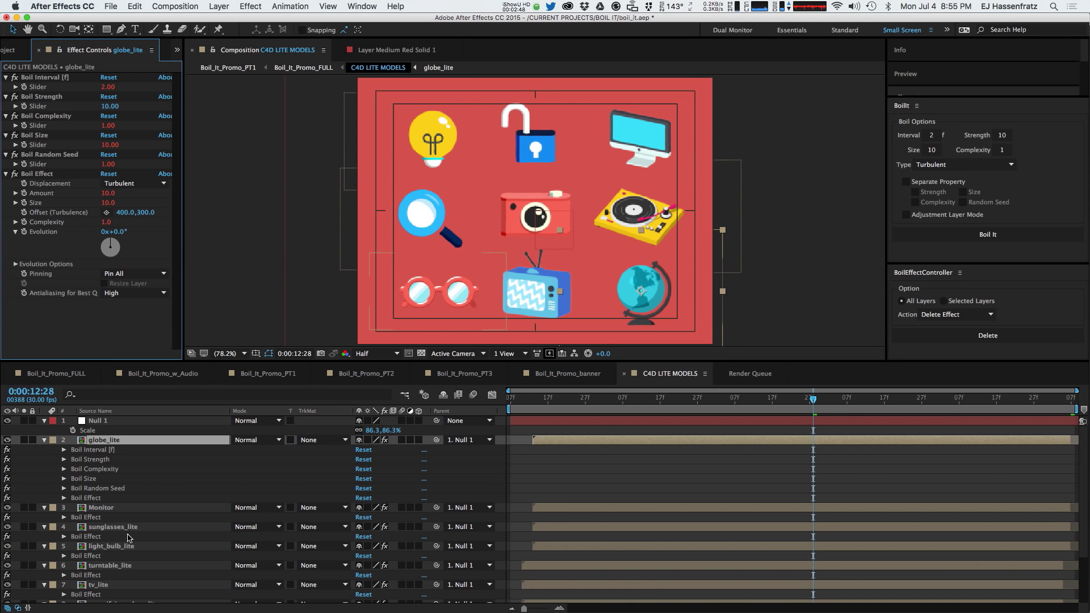
scroll(121, 508, "down", 3)
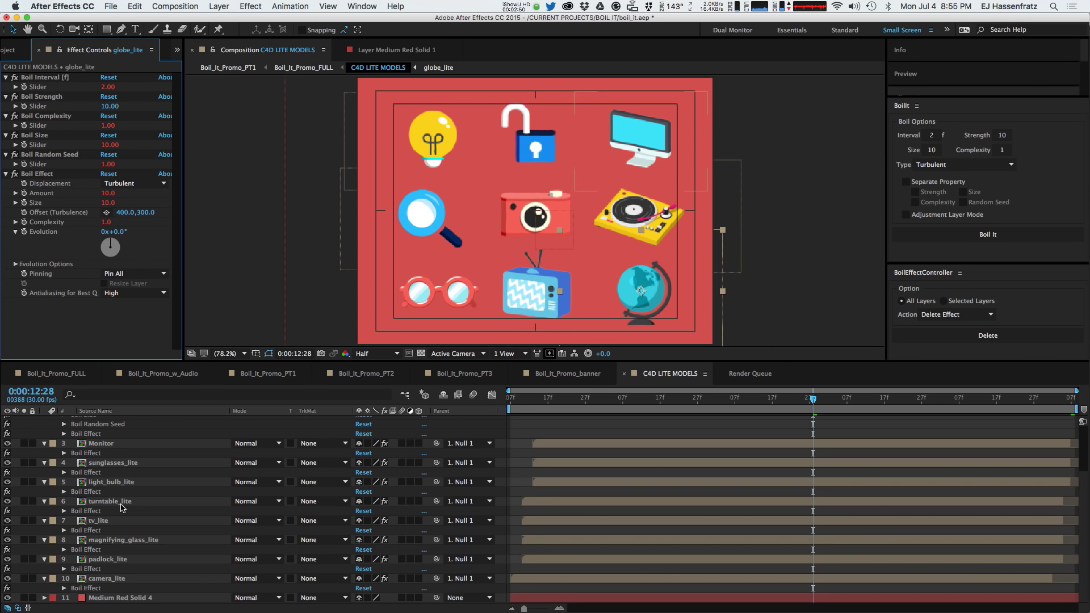
scroll(121, 509, "up", 3)
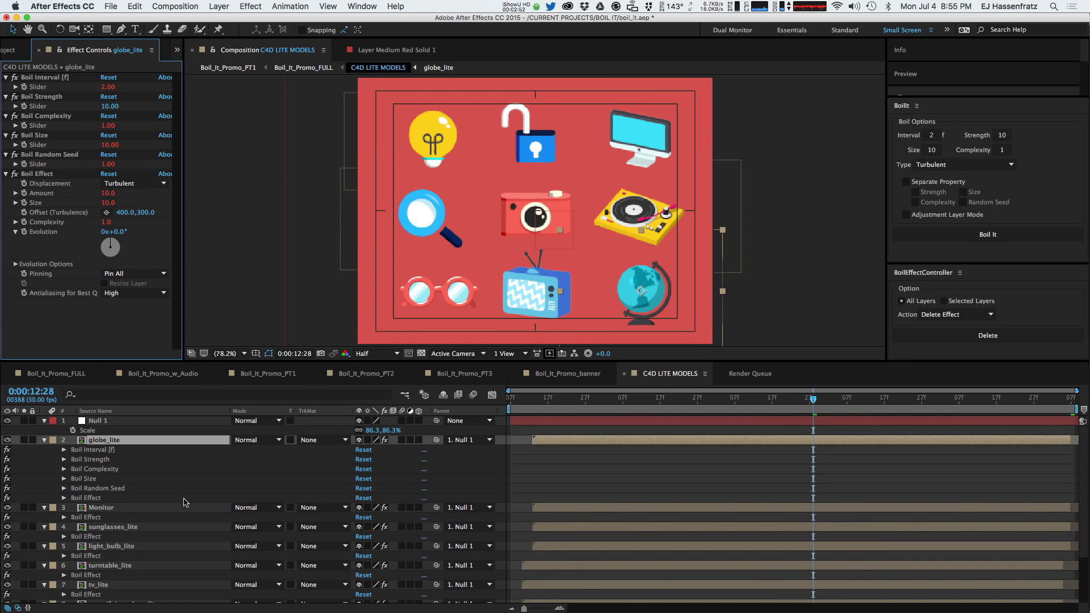
scroll(183, 502, "down", 3)
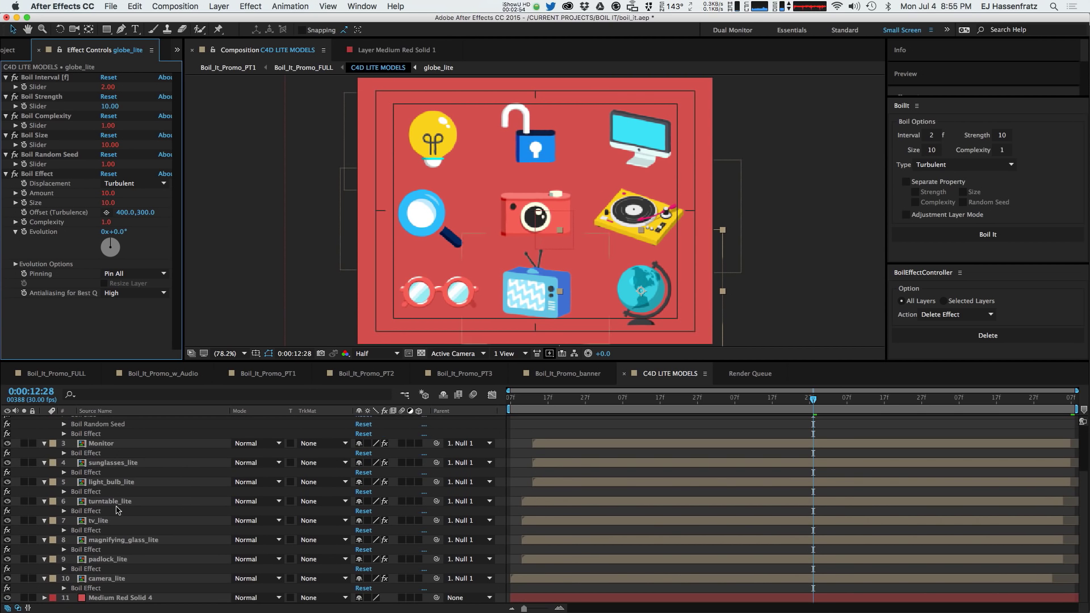
scroll(128, 590, "up", 3)
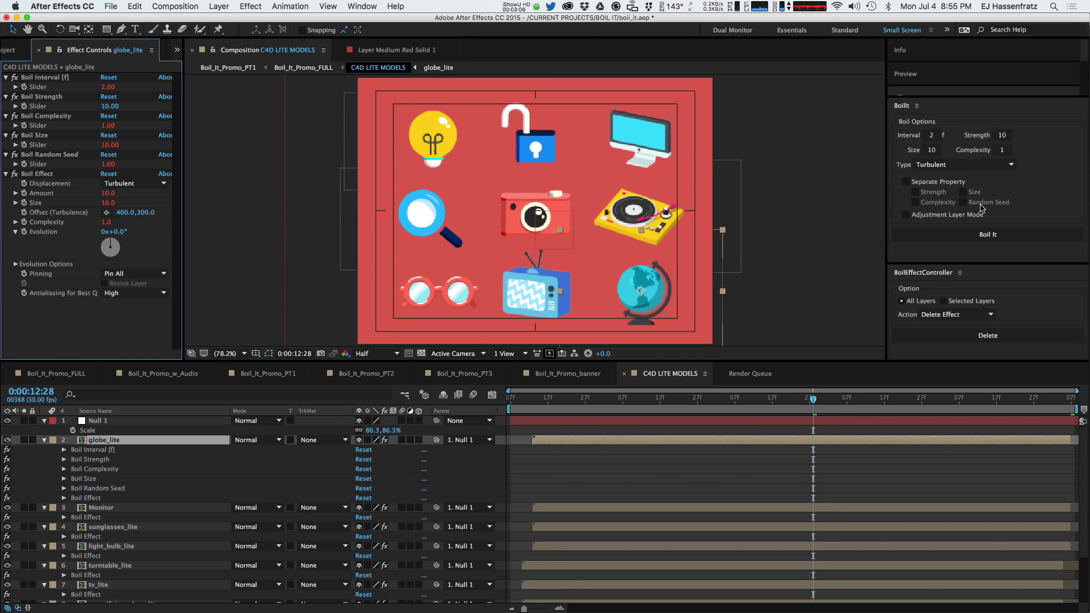
left_click(940, 183)
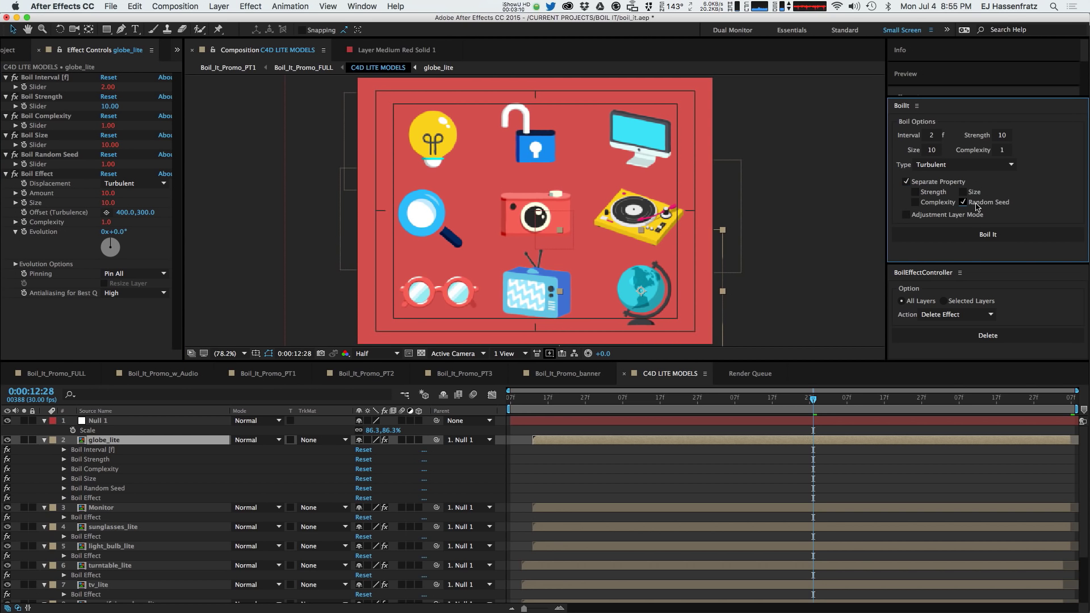
left_click(981, 206)
left_click(951, 185)
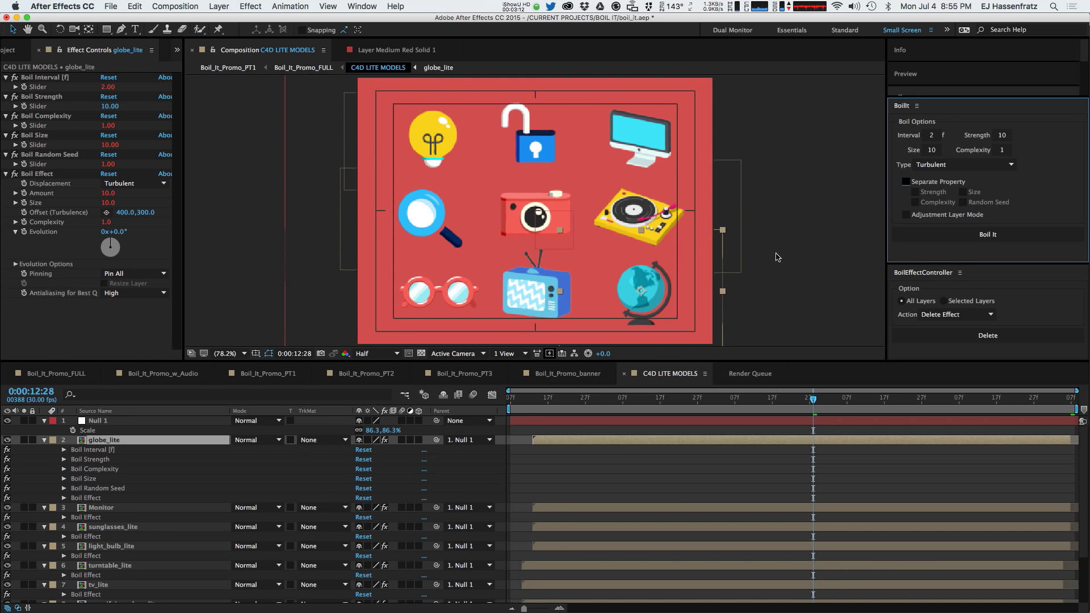
scroll(155, 522, "down", 3)
scroll(119, 479, "up", 3)
left_click(931, 184)
left_click(990, 205)
left_click(934, 183)
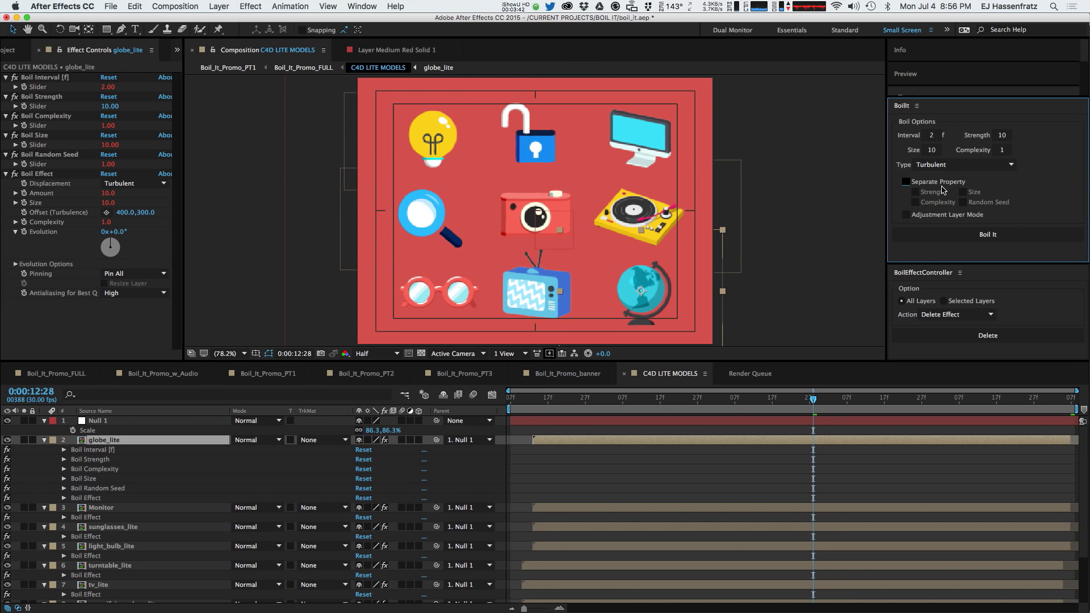
Play the composition preview and set the globe_lite layer's Boil Strength to 20.
left_click(1022, 232)
key("space")
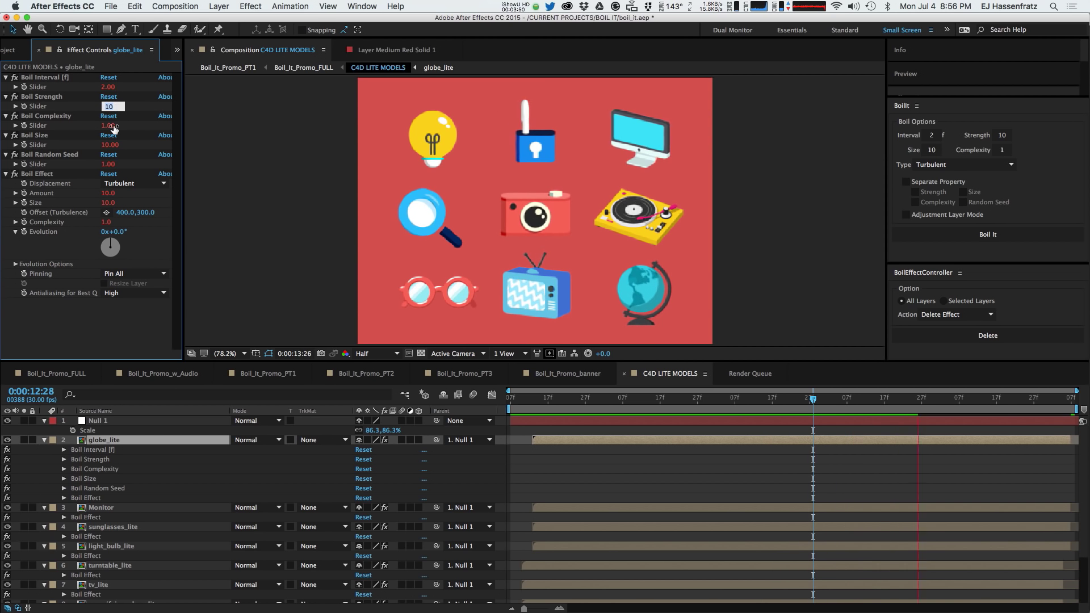
key("Return")
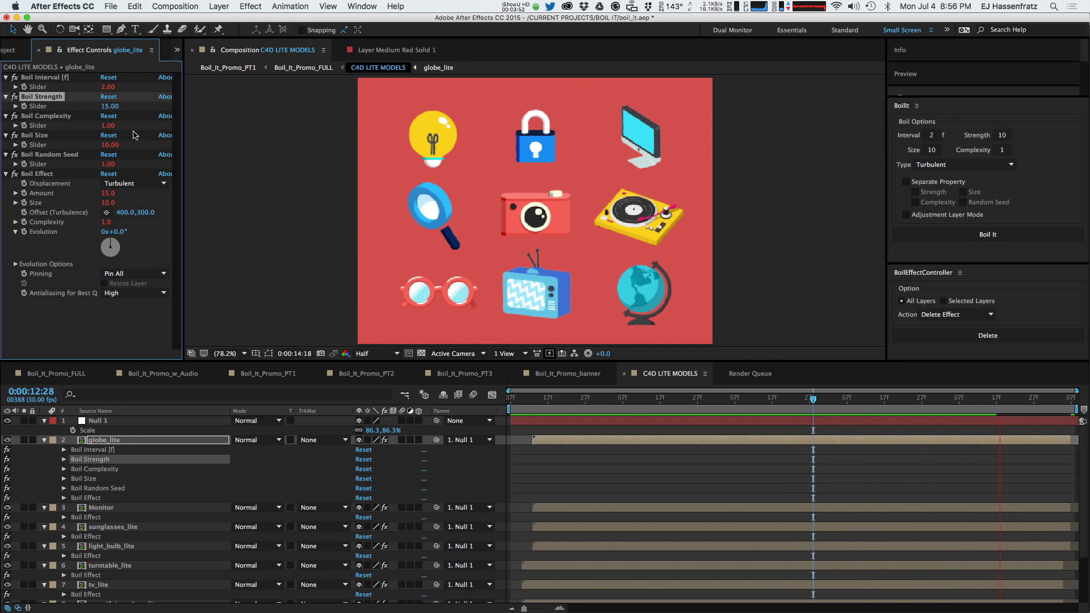
key("Return")
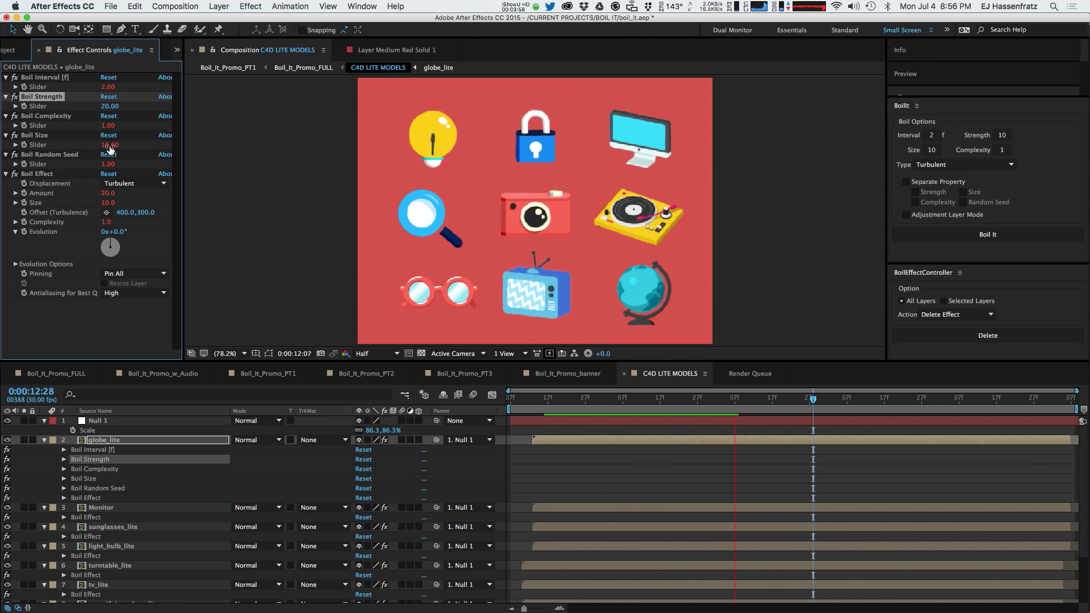
Set the globe_lite layer's Boil Size to 20 and its Boil Interval to 4 frames.
type("20")
key("Return")
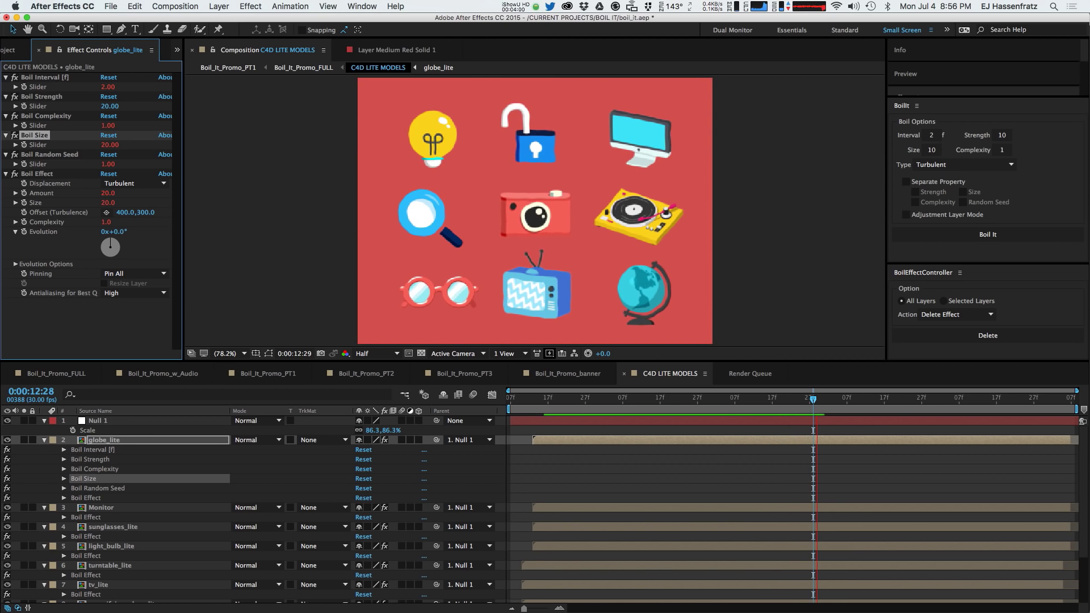
left_click(107, 87)
type("4")
key("Return")
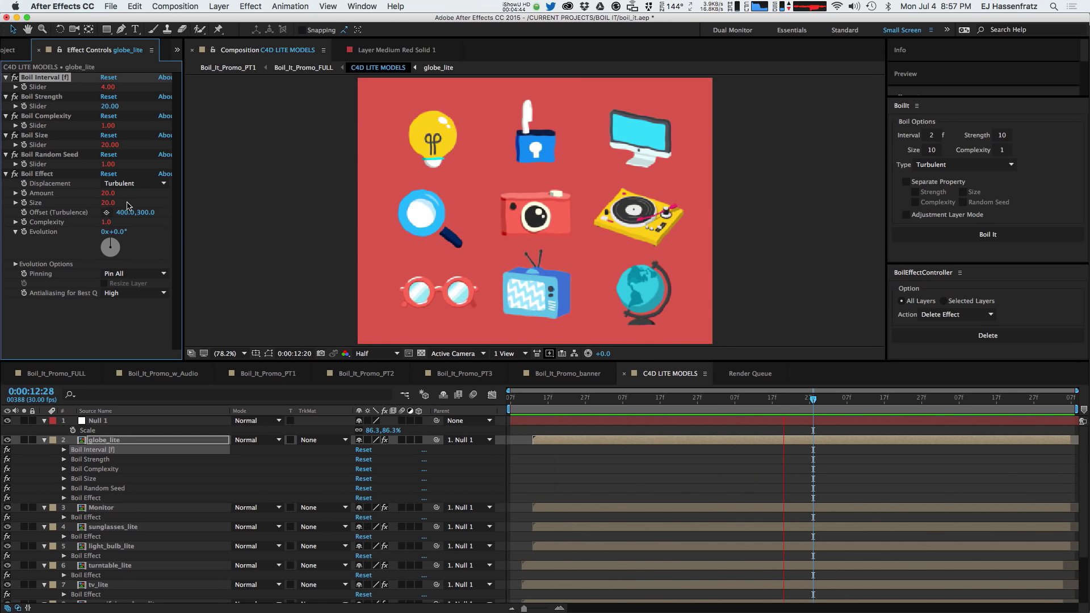
Set globe_lite's Boil Random Seed to 27 and its Boil Effect to Bulge displacement with Pinning set to None.
left_click_drag(108, 165, 121, 164)
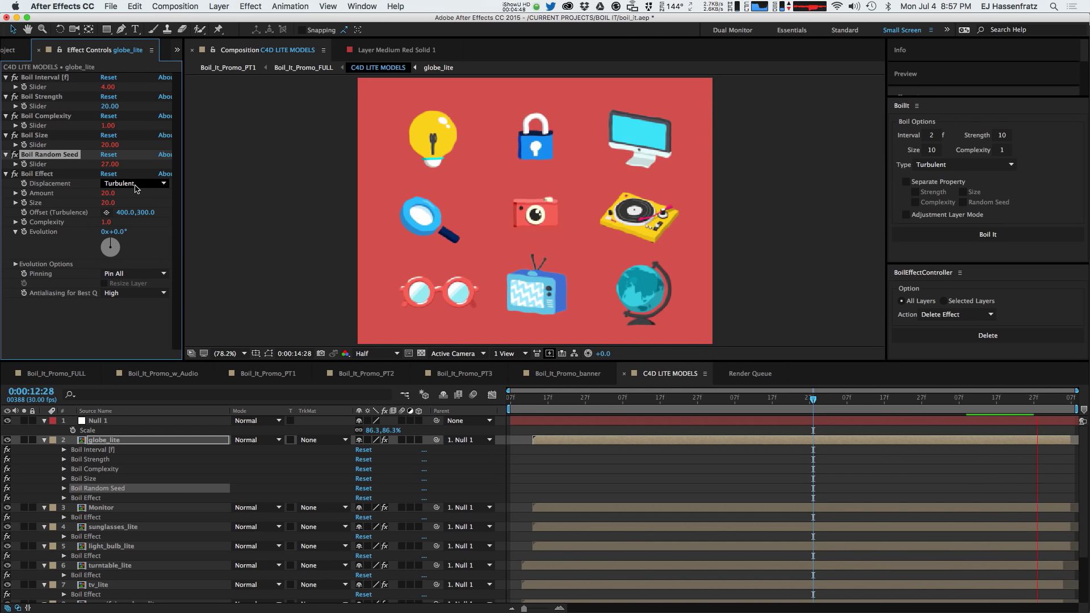
left_click(136, 184)
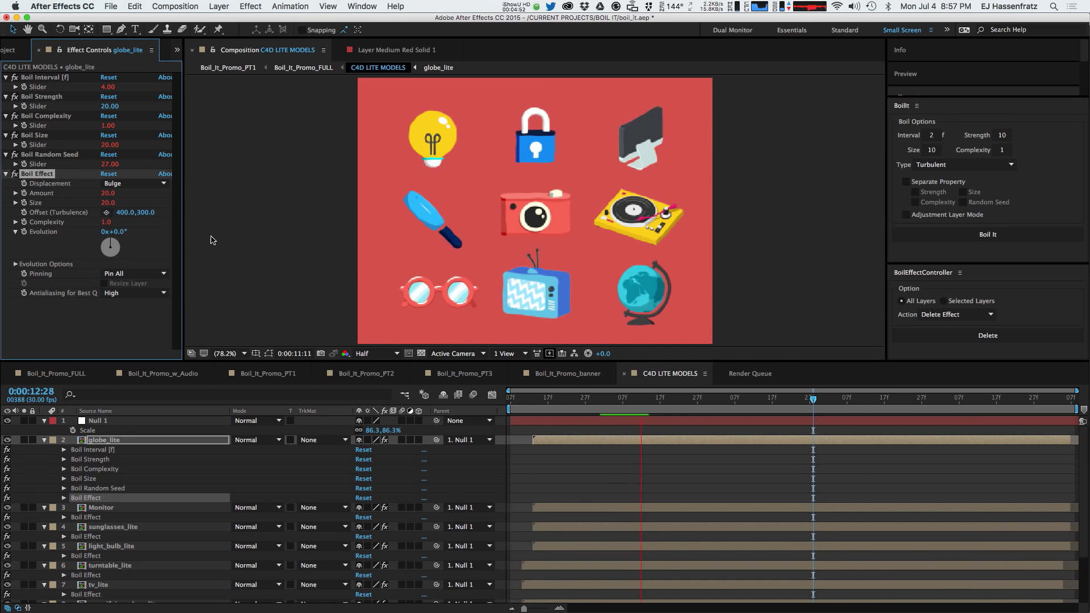
left_click(135, 276)
left_click(125, 282)
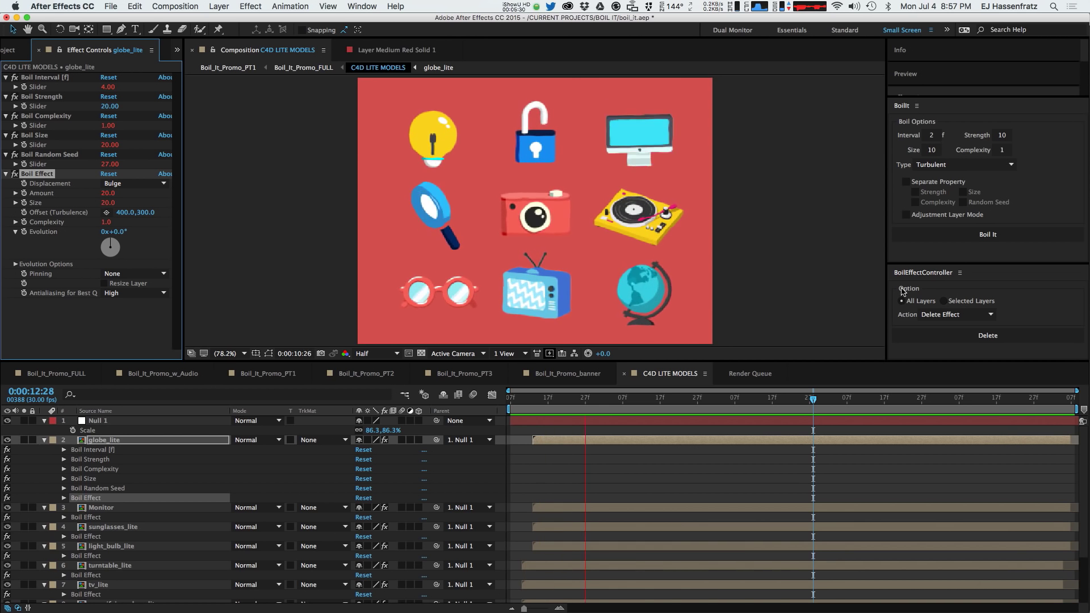
Switch the boil effects off on all layers with the BoilEffectController.
left_click(940, 317)
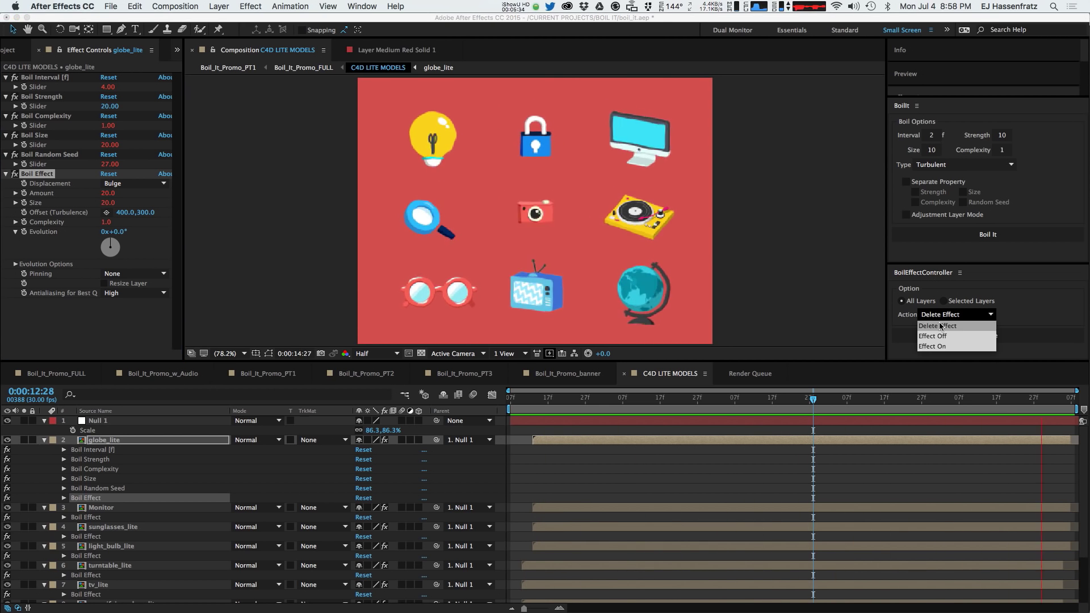
left_click(988, 344)
left_click(992, 344)
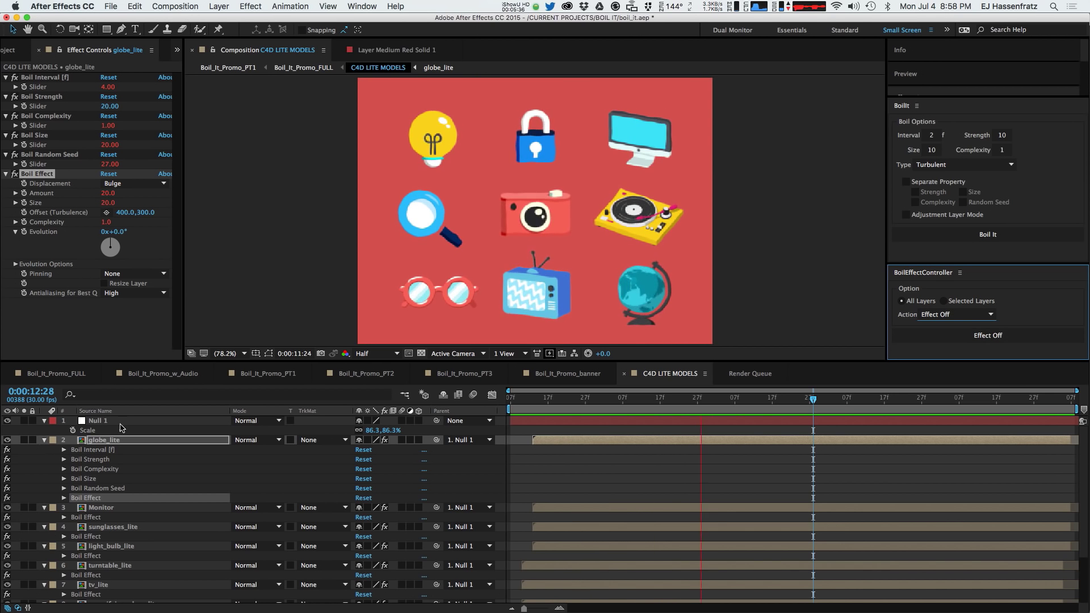
left_click(988, 335)
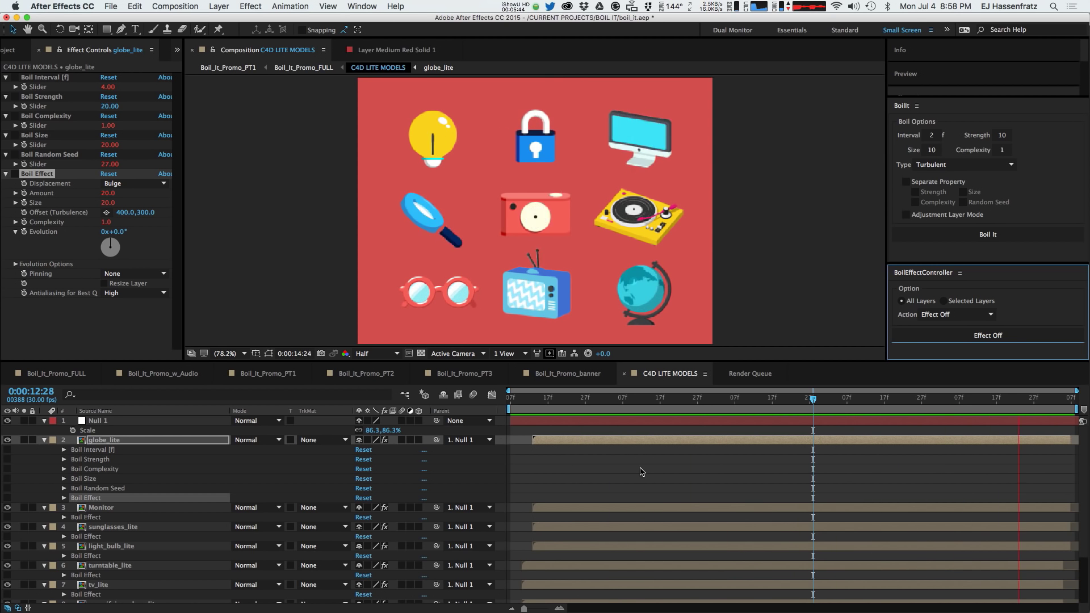
Switch the boil effects back on for all layers with the BoilEffectController's Effect On action.
left_click(954, 315)
left_click(952, 347)
left_click(952, 338)
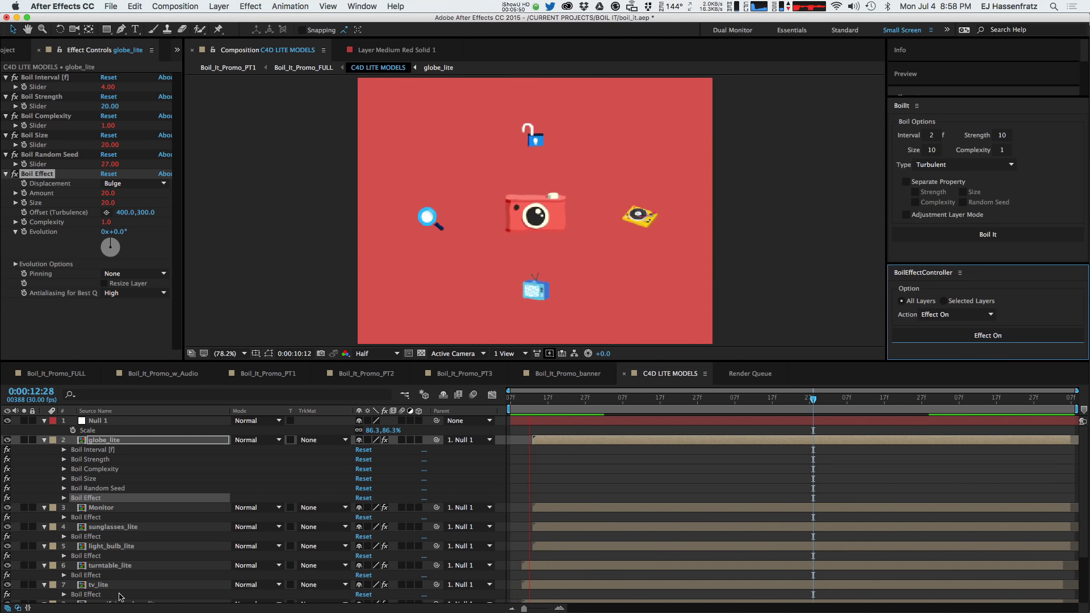
left_click(954, 314)
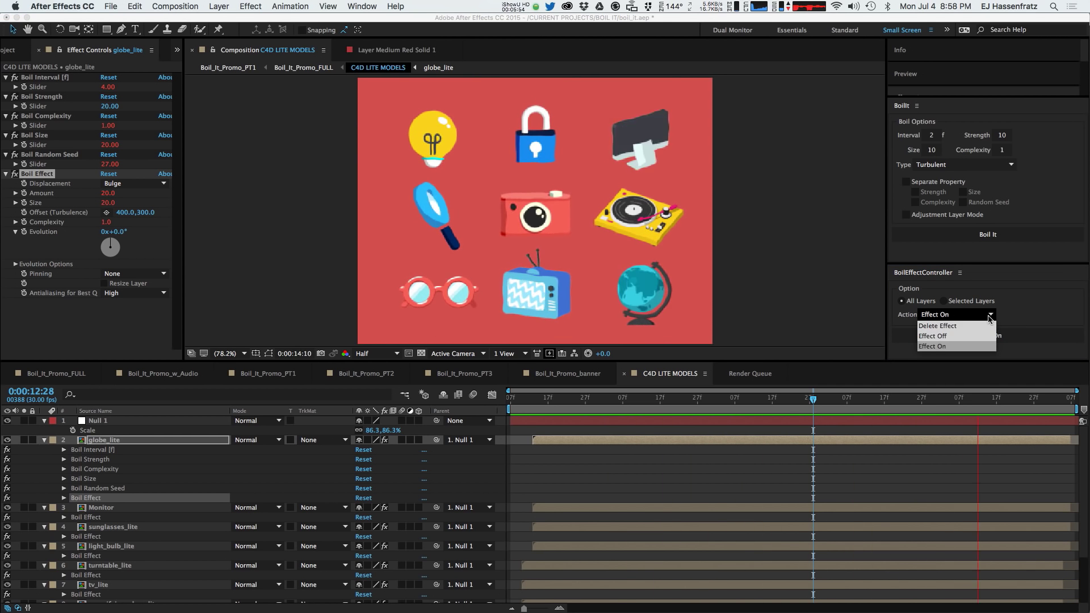
left_click(967, 302)
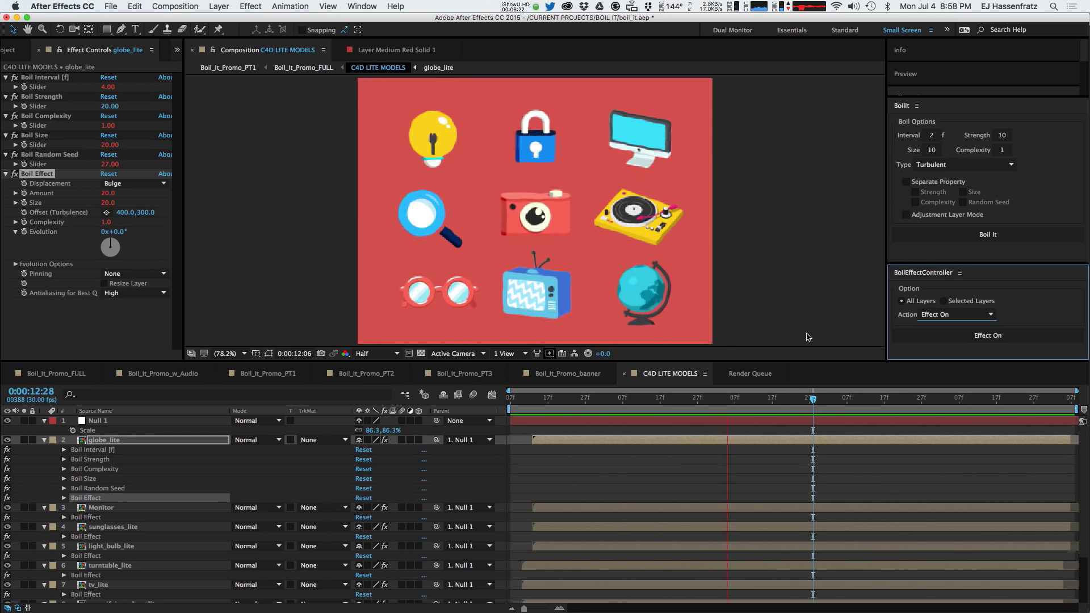
left_click(949, 315)
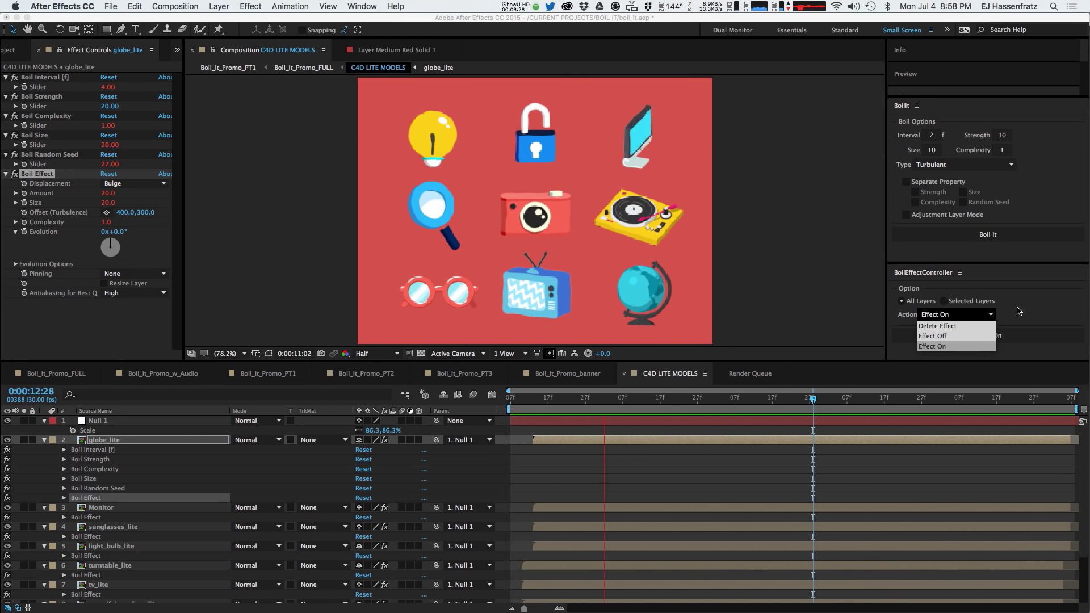
left_click(943, 347)
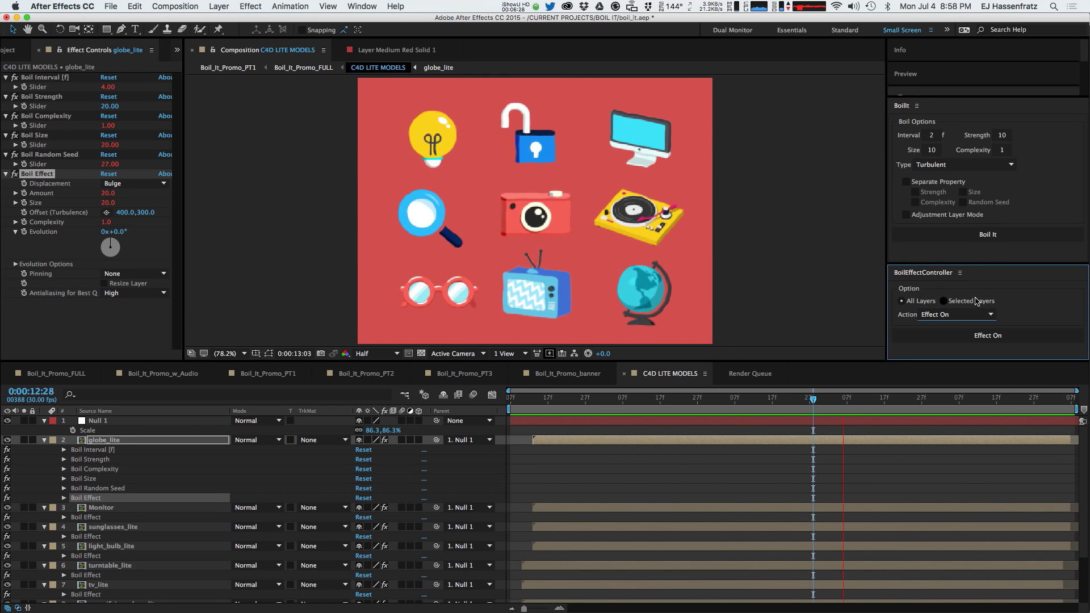